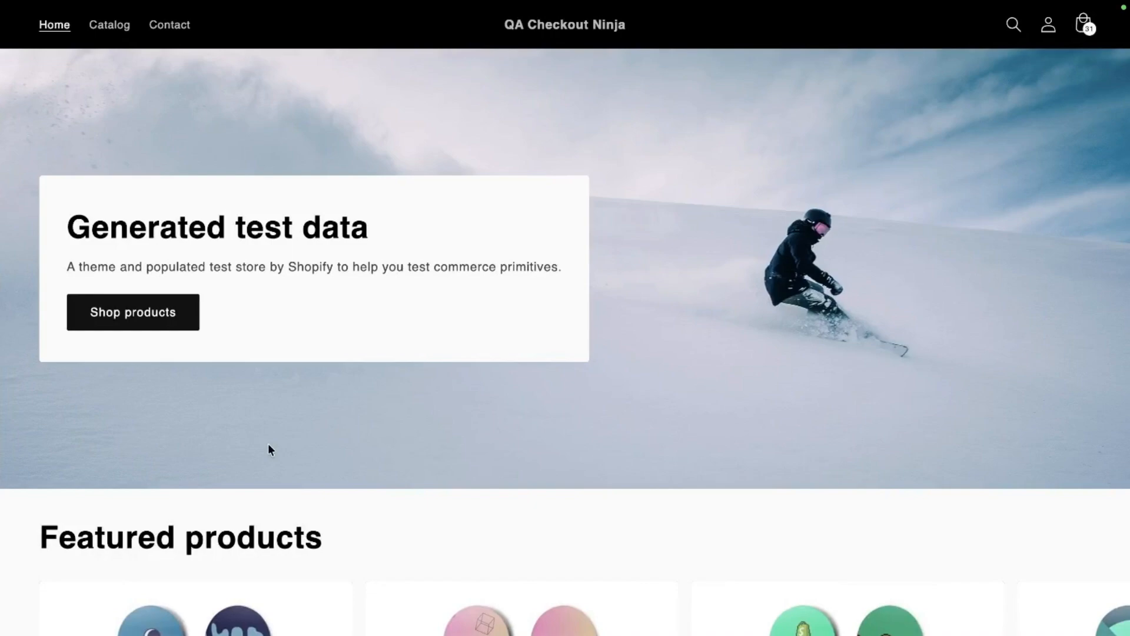
# Step: View the Checkout Extensions Ninja listing in the Shopify App Store and open Checkout Ninja's blocks list in the Shopify admin
pyautogui.moveTo(1, 207)
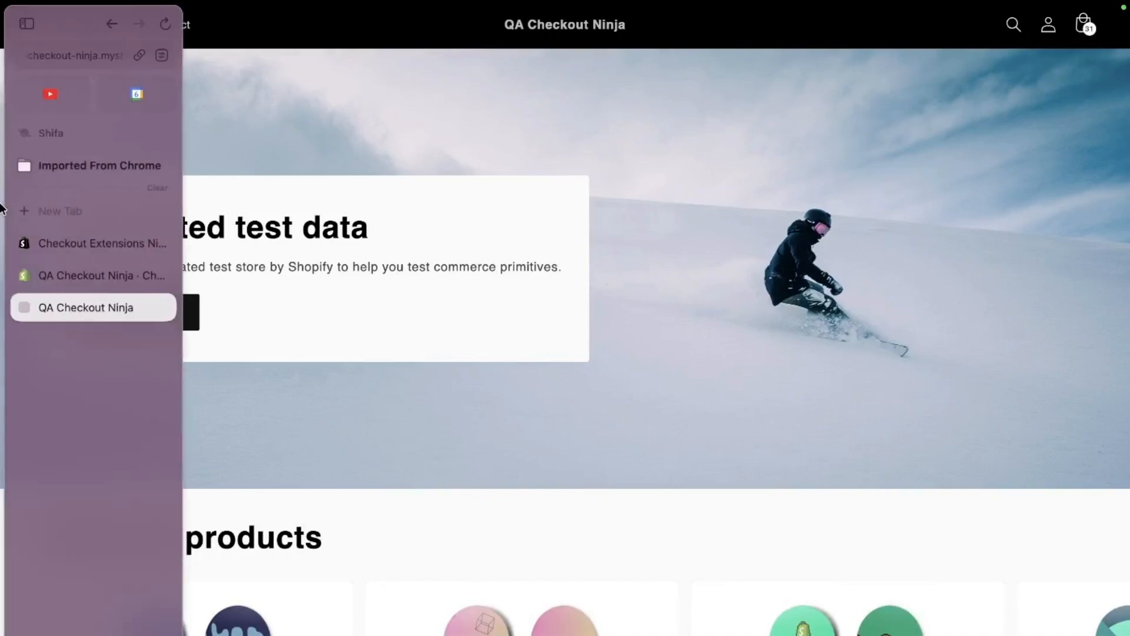
pyautogui.click(84, 239)
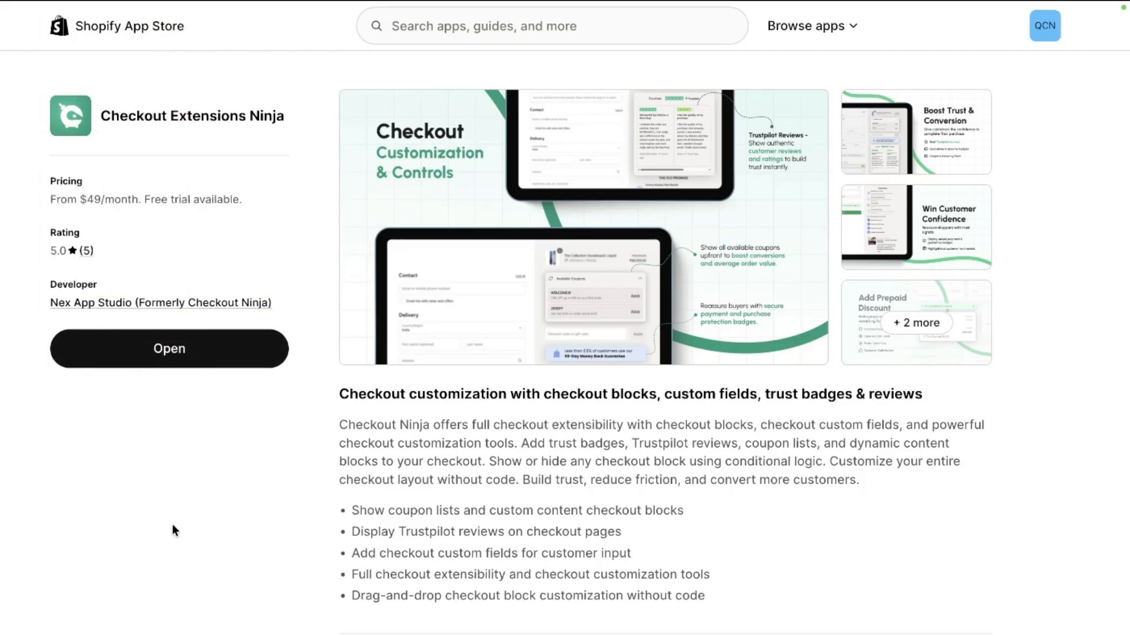
pyautogui.moveTo(3, 294)
pyautogui.click(45, 274)
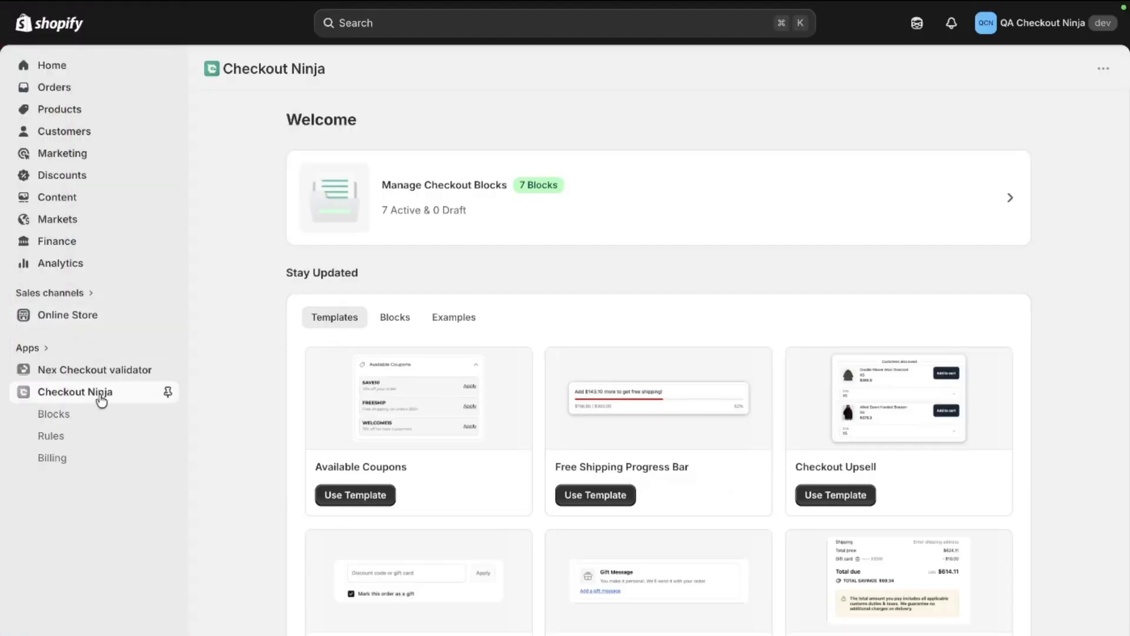
pyautogui.click(76, 418)
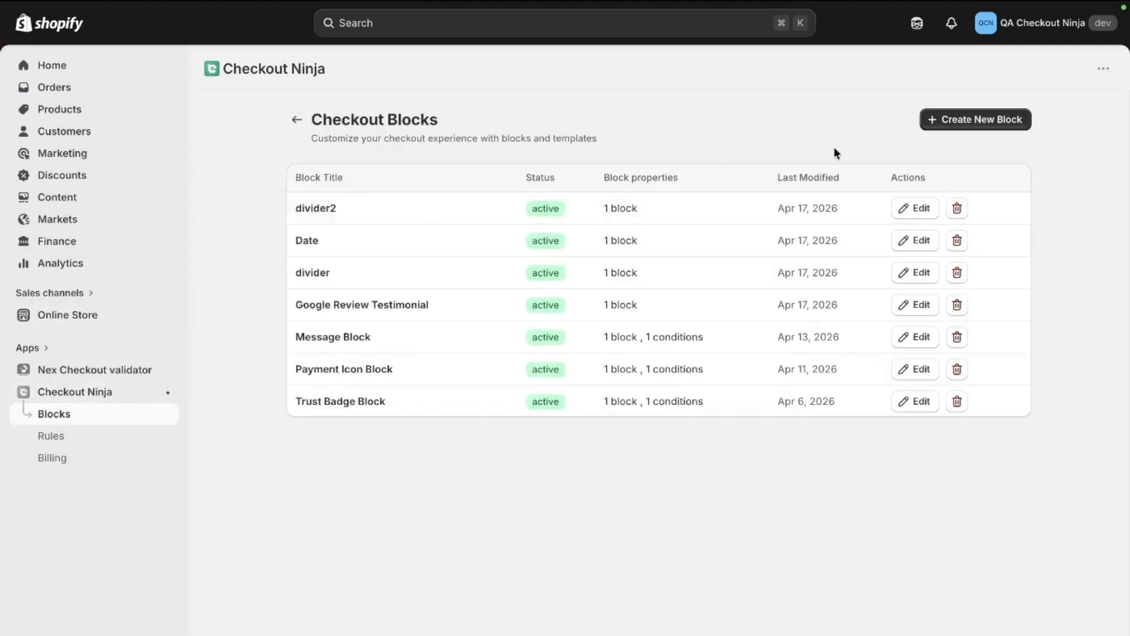
# Step: Create a new checkout block from scratch, dismissing the starter templates
pyautogui.click(966, 127)
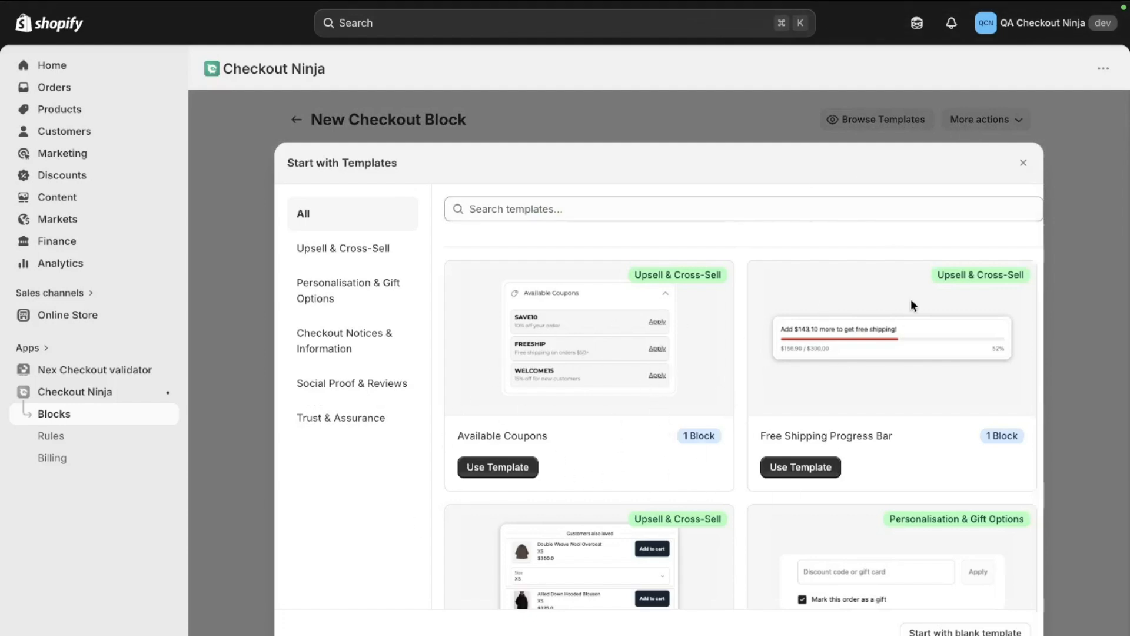
pyautogui.scroll(-2, 912, 387)
pyautogui.scroll(2, 913, 387)
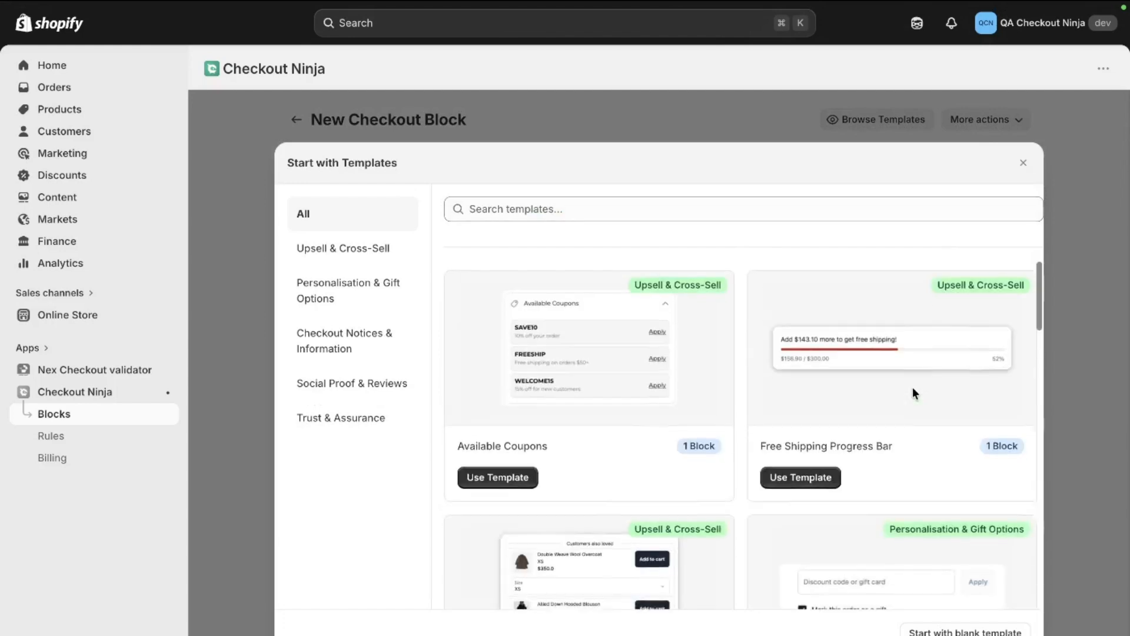
pyautogui.click(1023, 163)
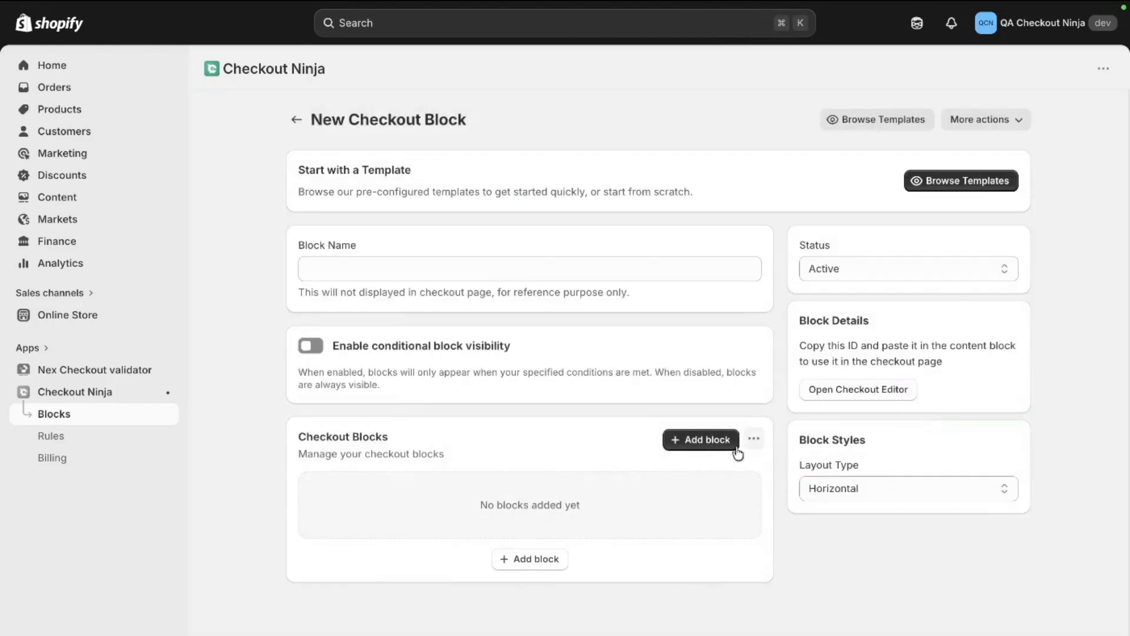
# Step: Search the block types for "date" and add the Date Picker to the new checkout block
pyautogui.click(701, 439)
pyautogui.click(457, 249)
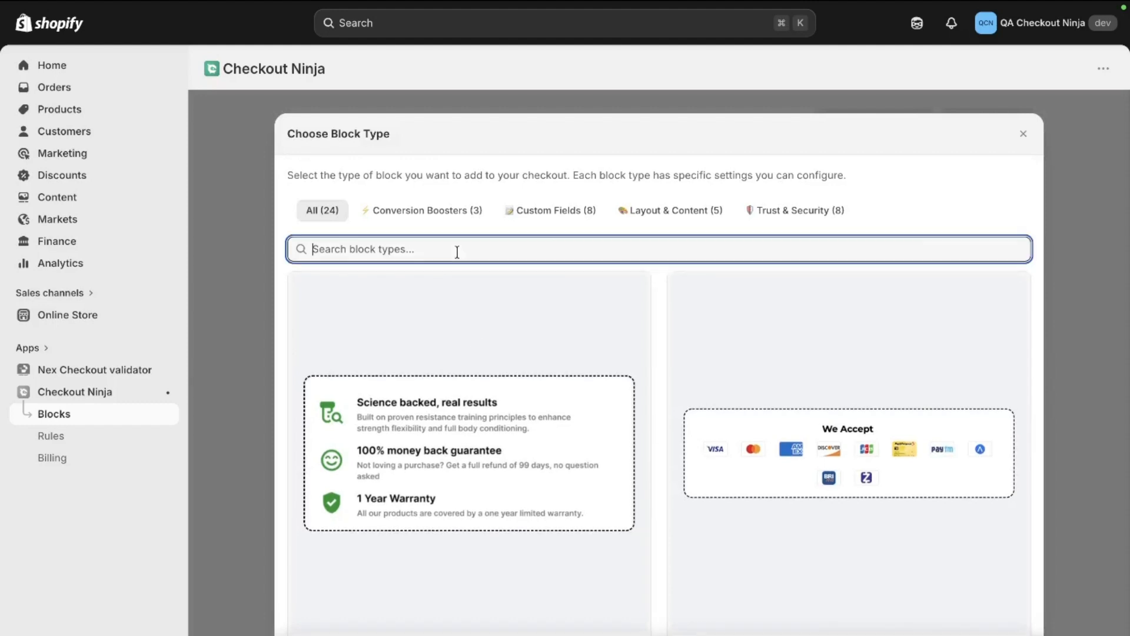
pyautogui.write('date')
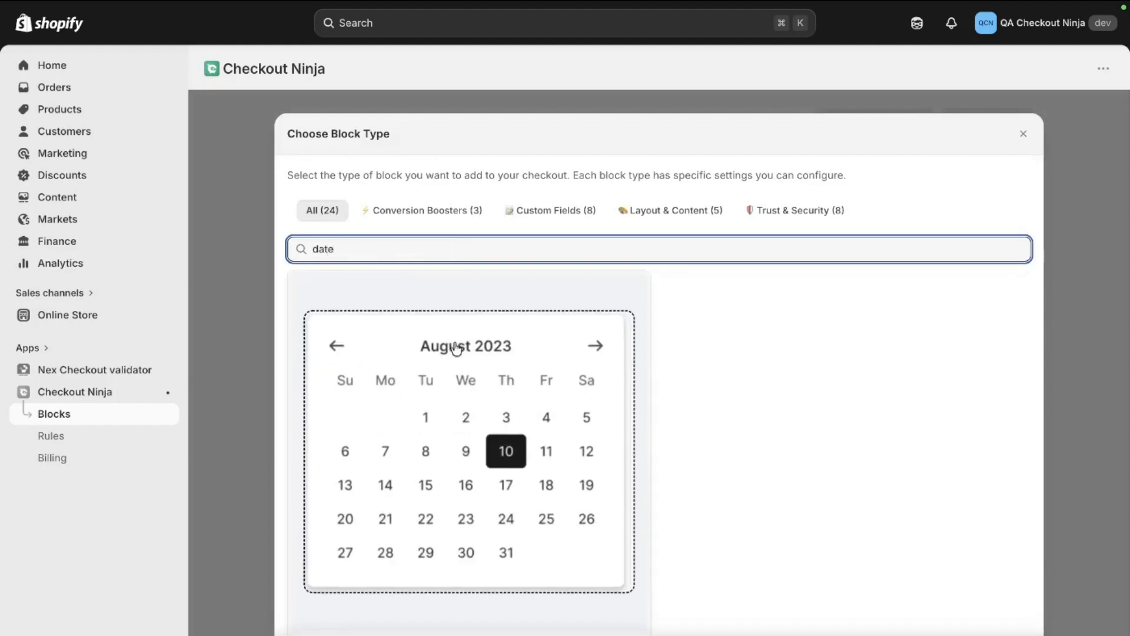
pyautogui.scroll(-3, 456, 348)
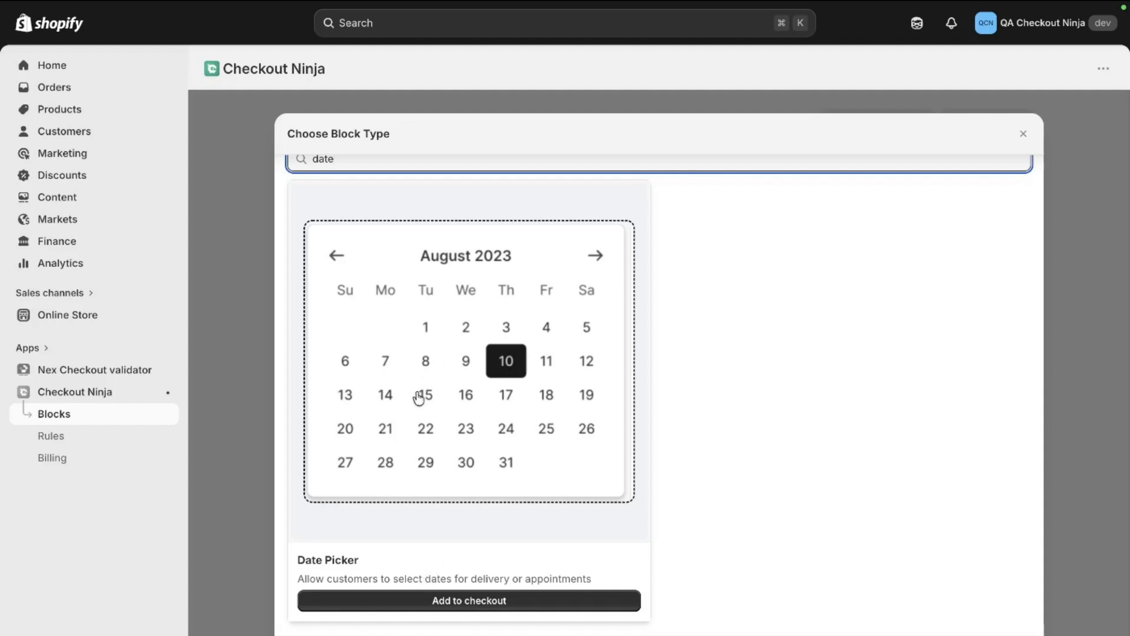
pyautogui.click(402, 600)
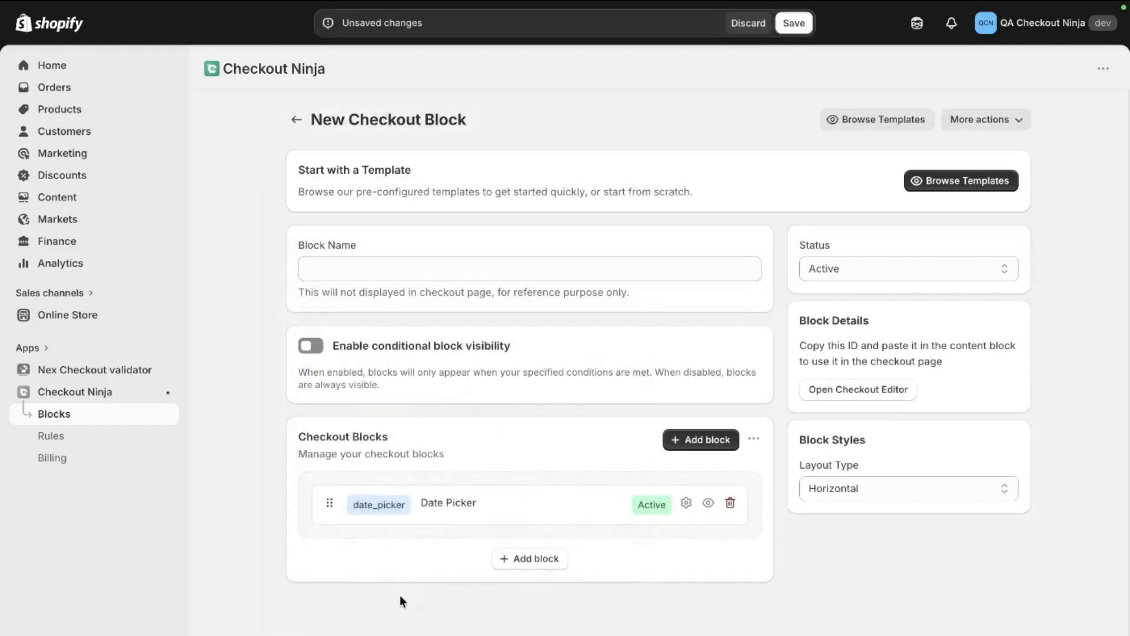
# Step: Name the checkout block "Date picker Blocks"
pyautogui.click(392, 270)
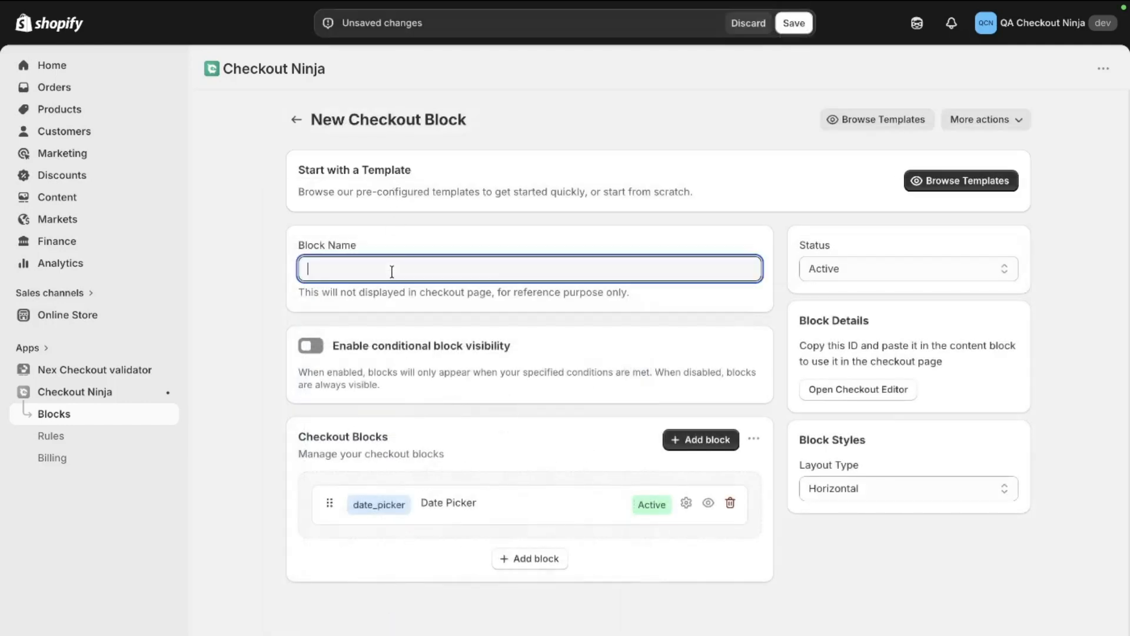
pyautogui.write('Date picker Blocks')
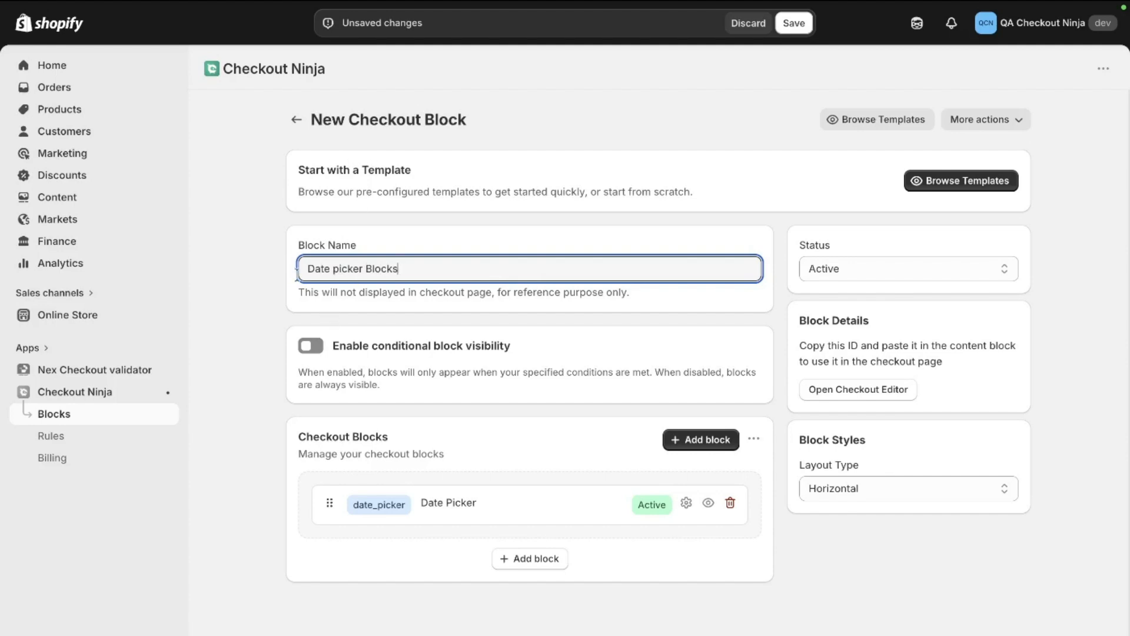
pyautogui.click(312, 347)
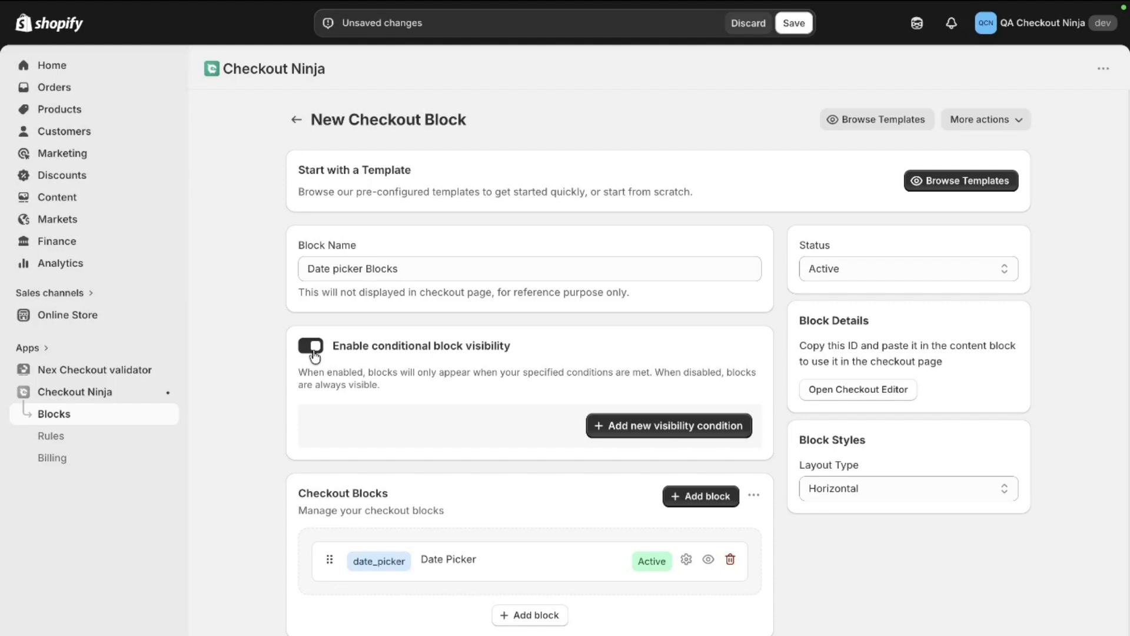
pyautogui.click(700, 429)
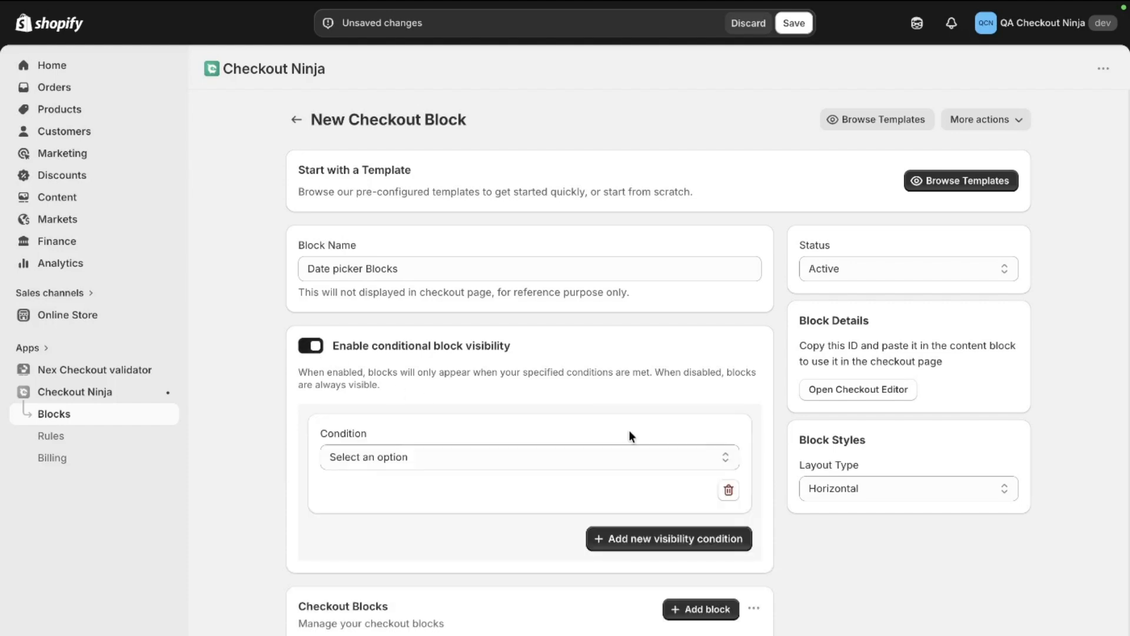
pyautogui.click(447, 457)
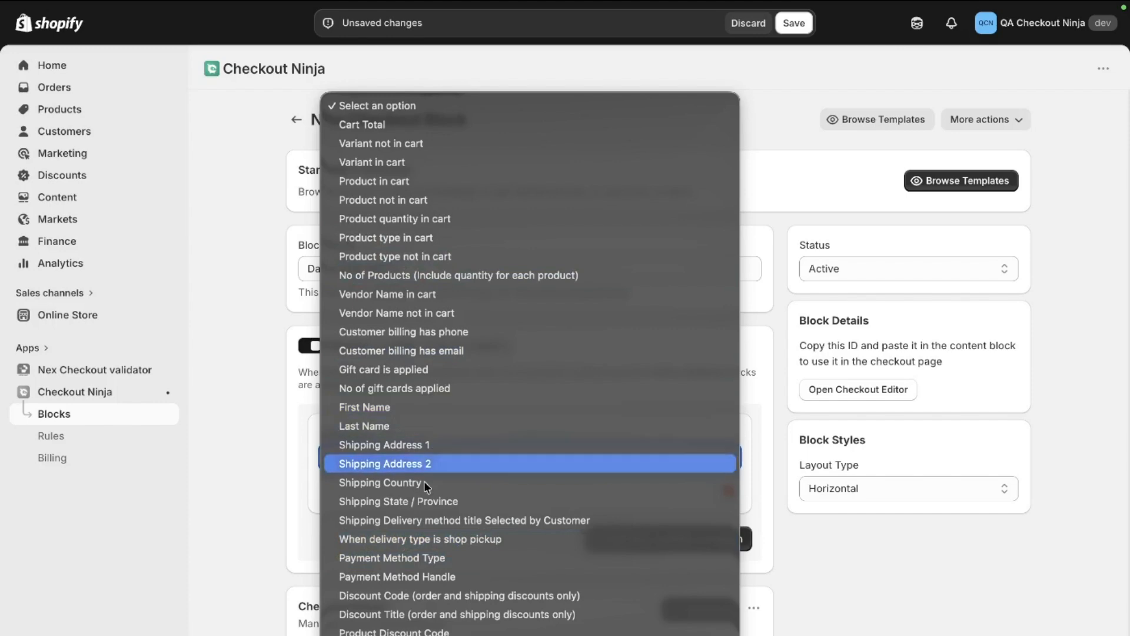
pyautogui.click(309, 541)
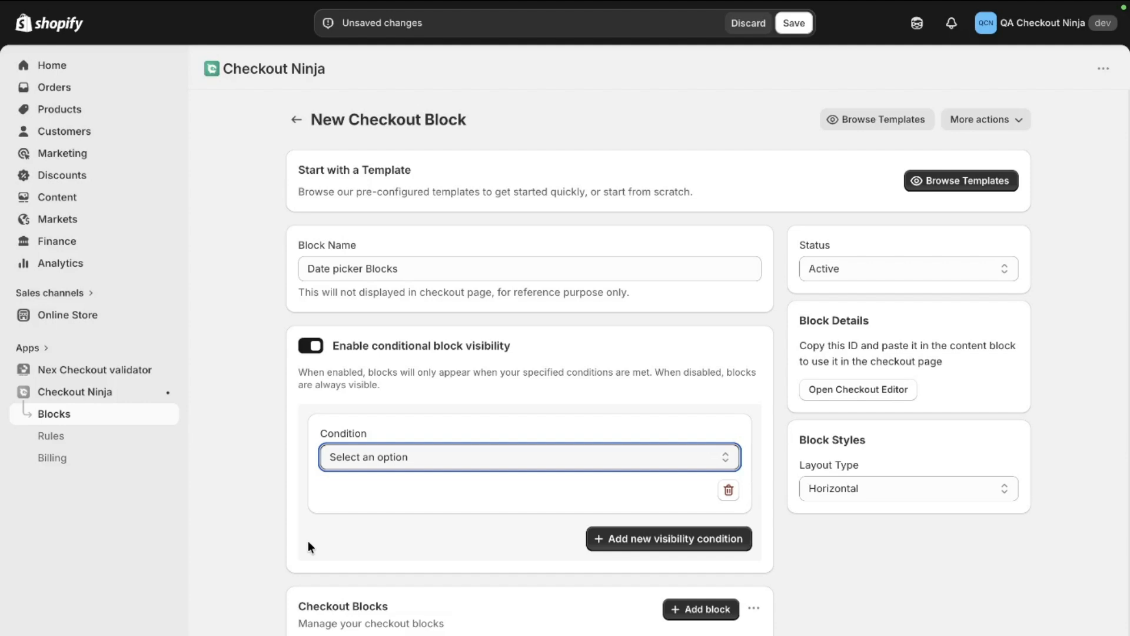
pyautogui.click(317, 351)
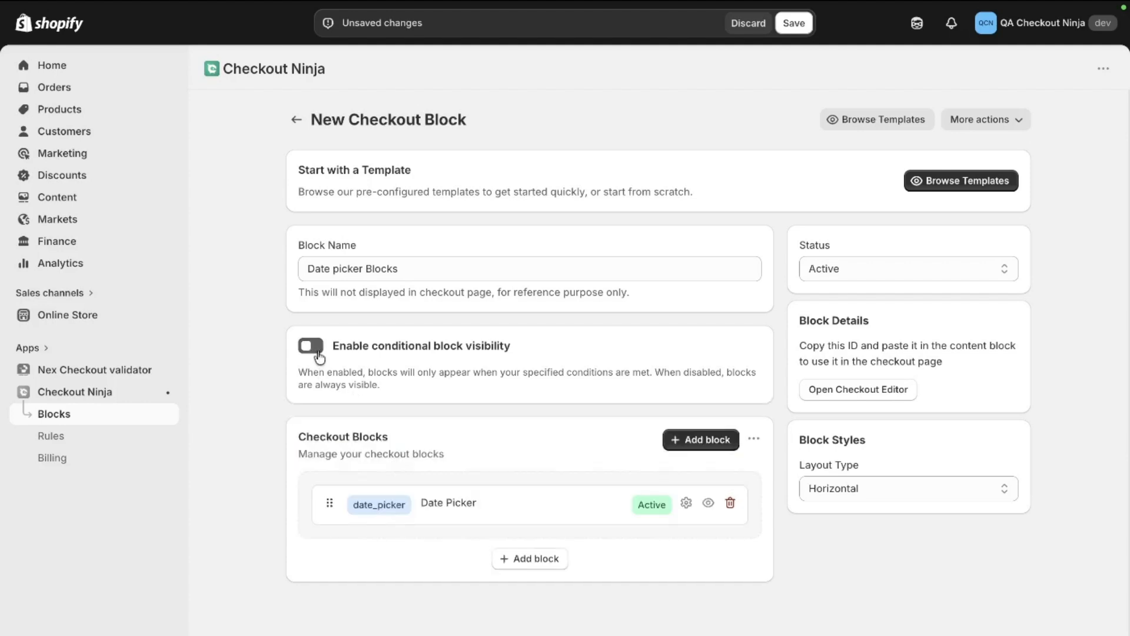
# Step: Open the Date Picker's settings and set its label to "Select Your Delivery Datew"
pyautogui.click(490, 515)
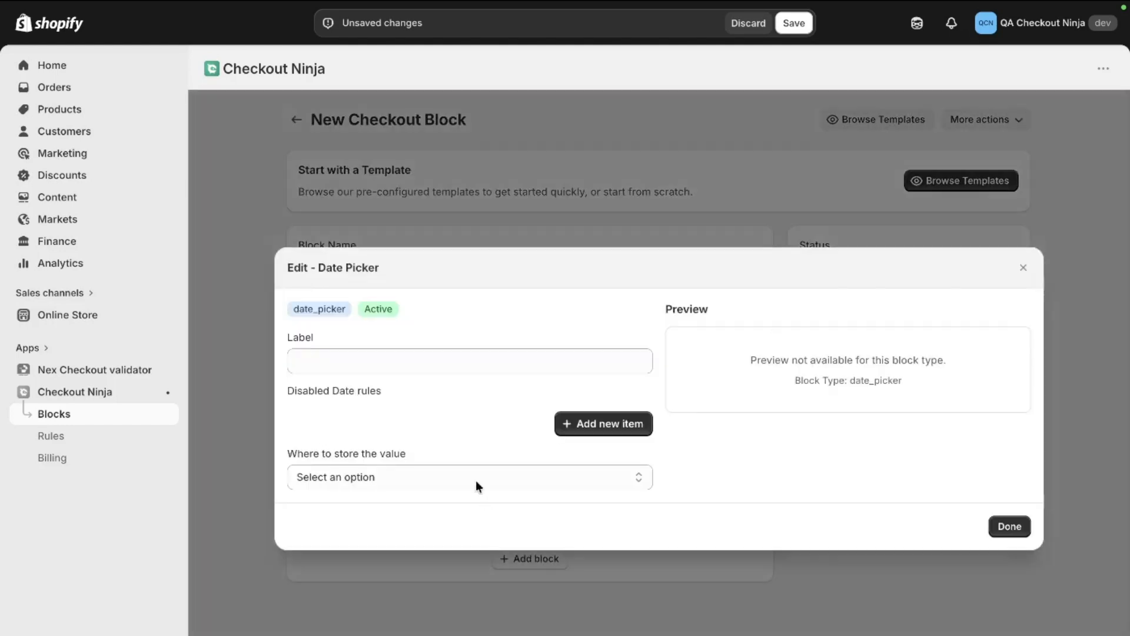
pyautogui.click(459, 361)
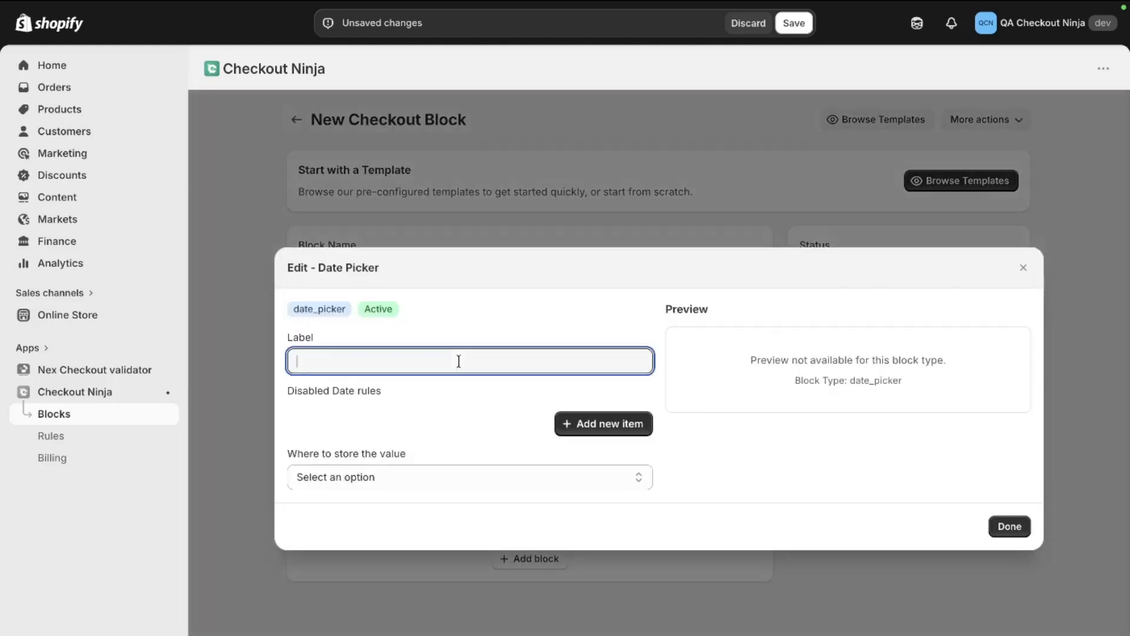
pyautogui.press('capslock')
pyautogui.write('Select Your Delivery Datew')
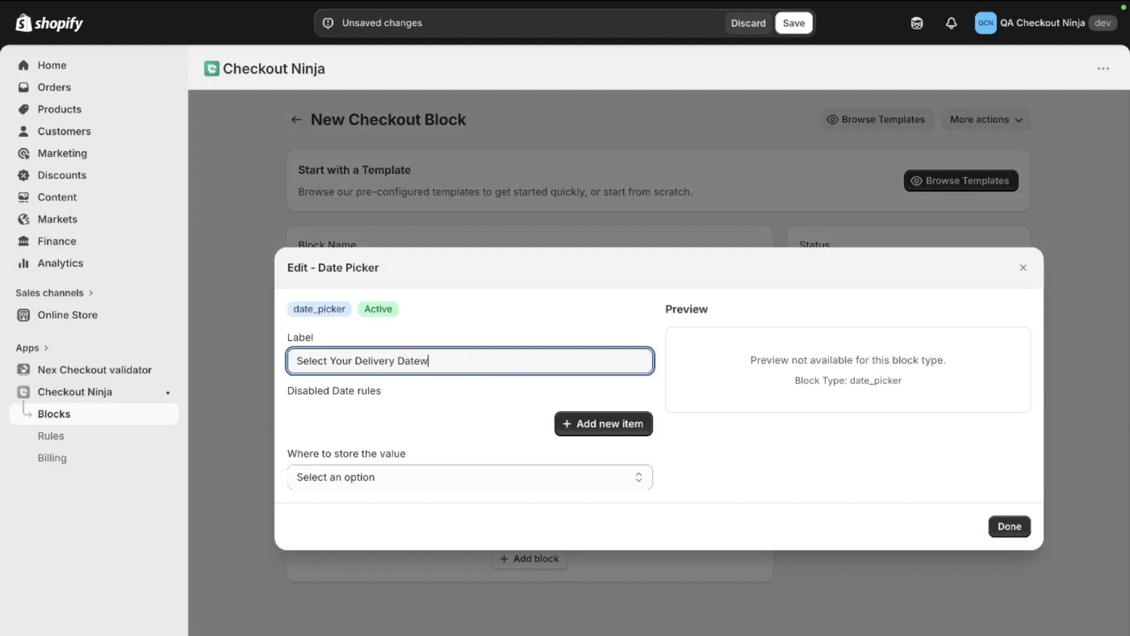
# Step: Add a disabled date rule of type Day of the week for Sunday
pyautogui.click(618, 433)
pyautogui.click(506, 406)
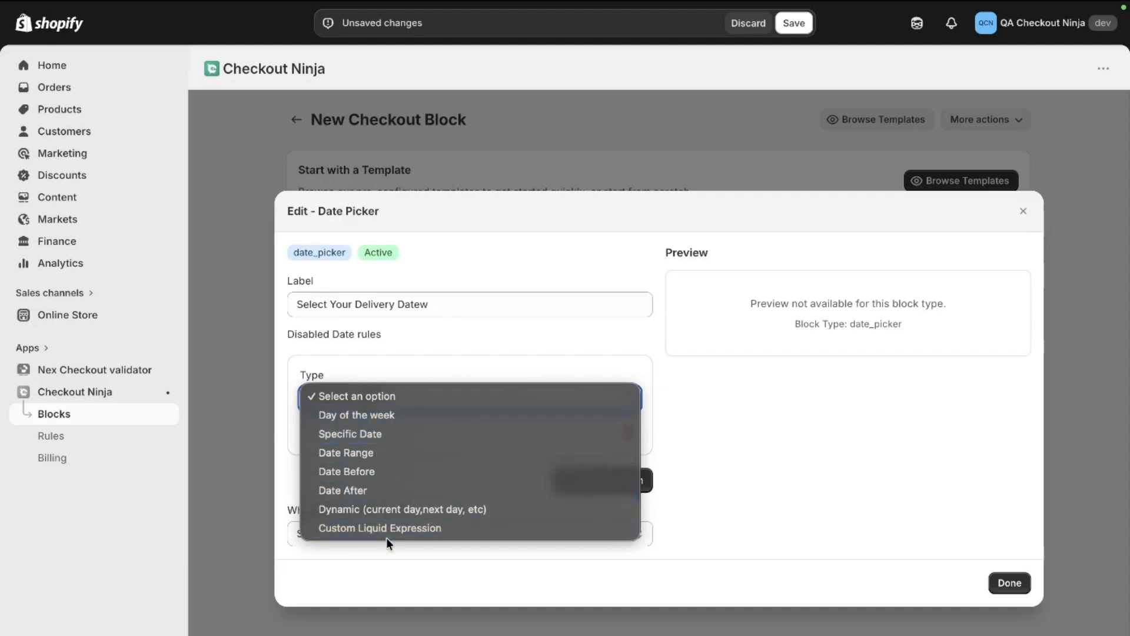
pyautogui.click(411, 416)
pyautogui.click(411, 425)
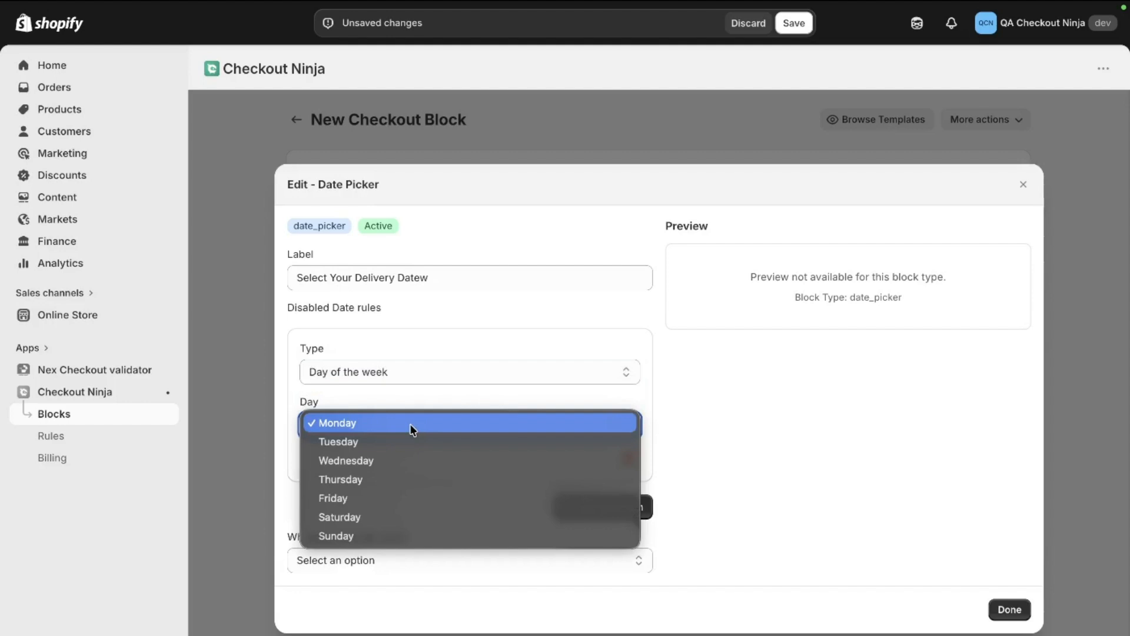
pyautogui.click(419, 536)
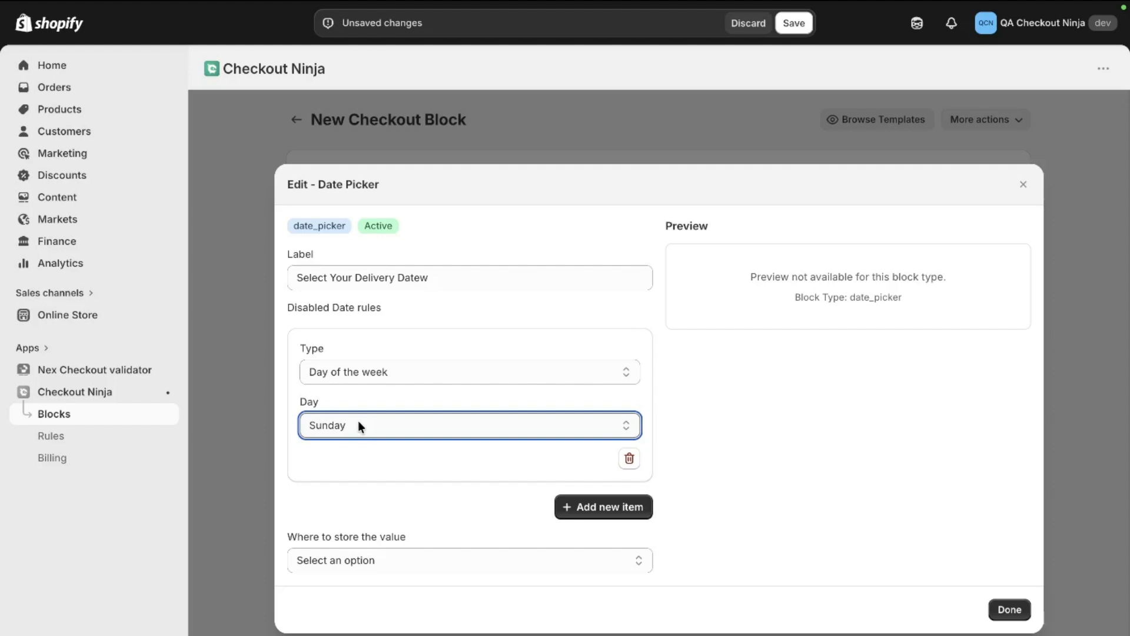
# Step: Store the picked date as an Attribute named "_date" and finish editing the Date Picker
pyautogui.click(358, 563)
pyautogui.click(358, 565)
pyautogui.click(358, 563)
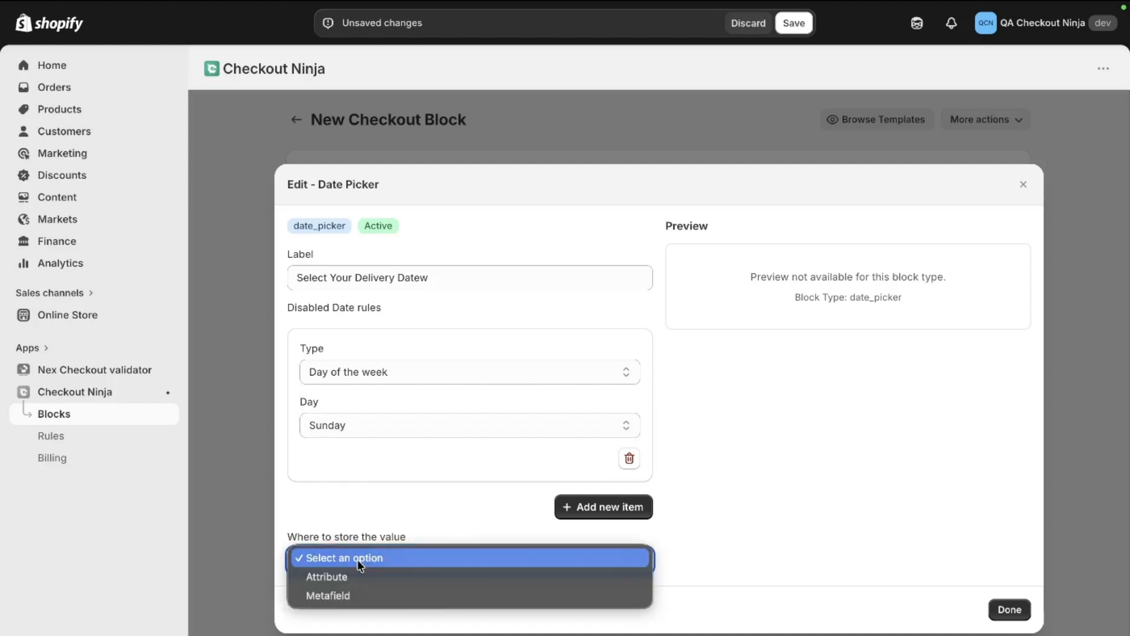
pyautogui.click(358, 574)
pyautogui.click(366, 594)
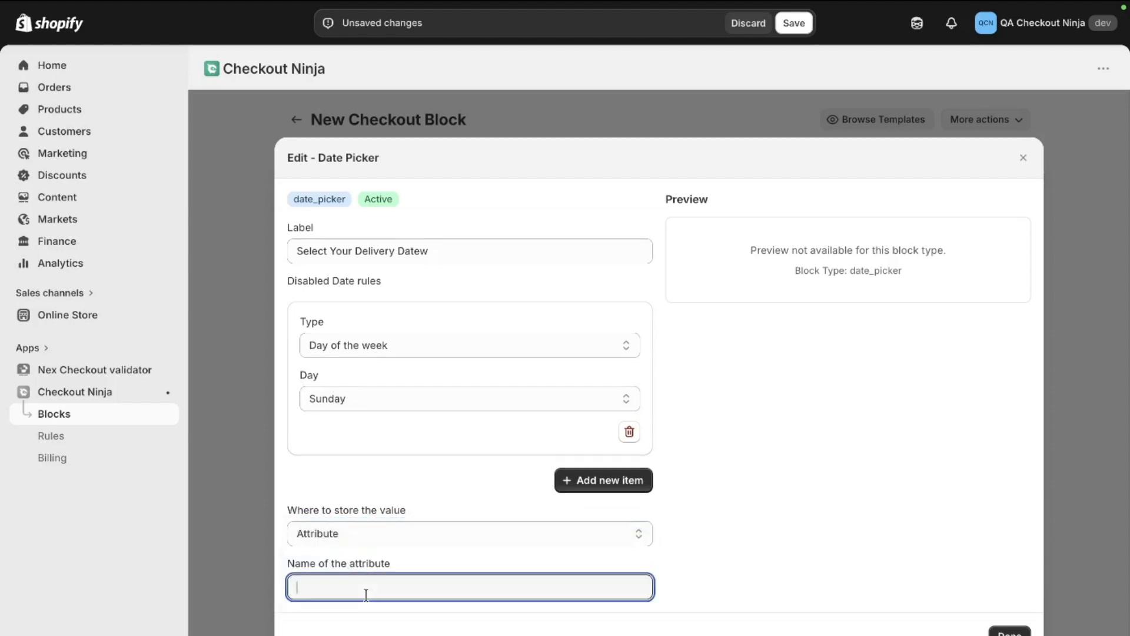
pyautogui.write('_dta')
pyautogui.press('BackSpace')
pyautogui.press('BackSpace')
pyautogui.write('ate')
pyautogui.click(1010, 633)
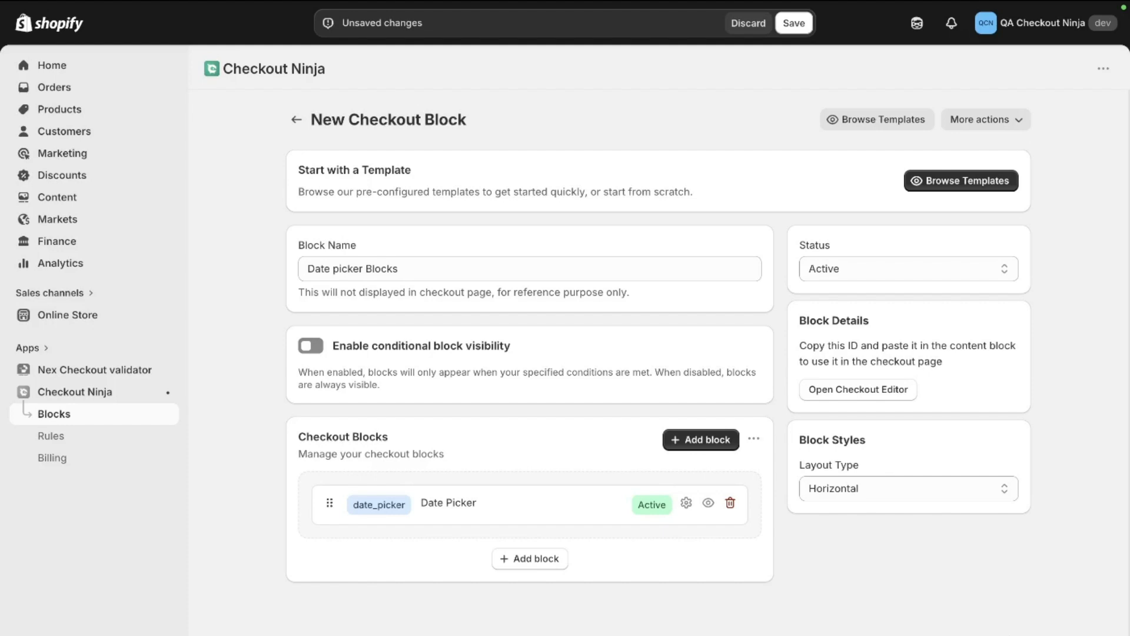
# Step: Save the Date picker Blocks checkout block and open the checkout editor
pyautogui.moveTo(800, 245); pyautogui.dragTo(1005, 260)
pyautogui.click(792, 24)
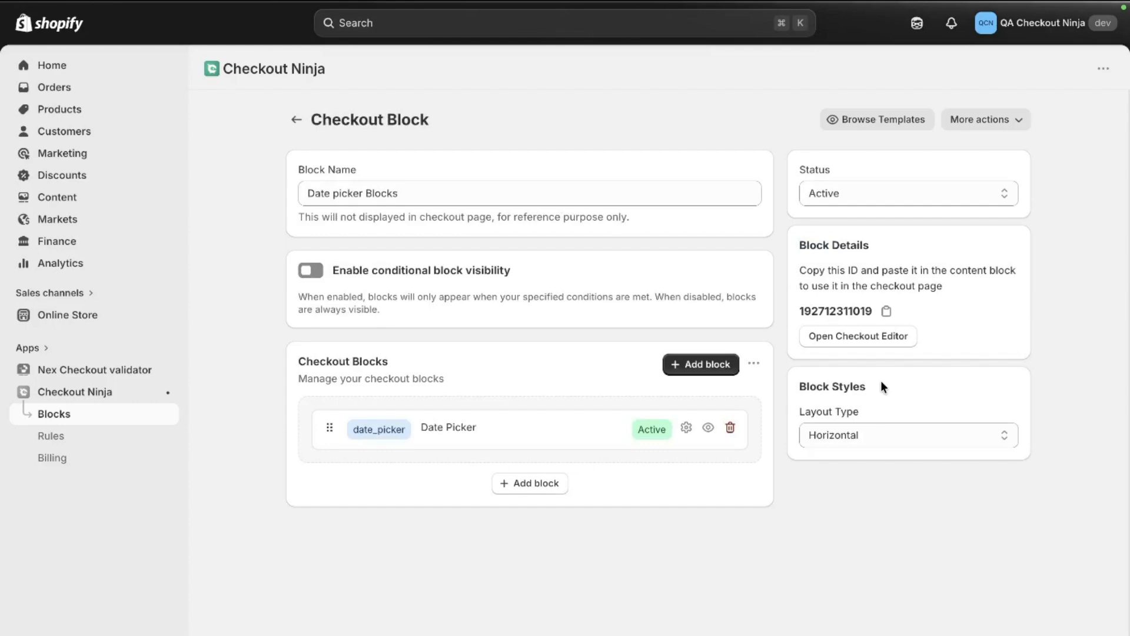
pyautogui.click(879, 337)
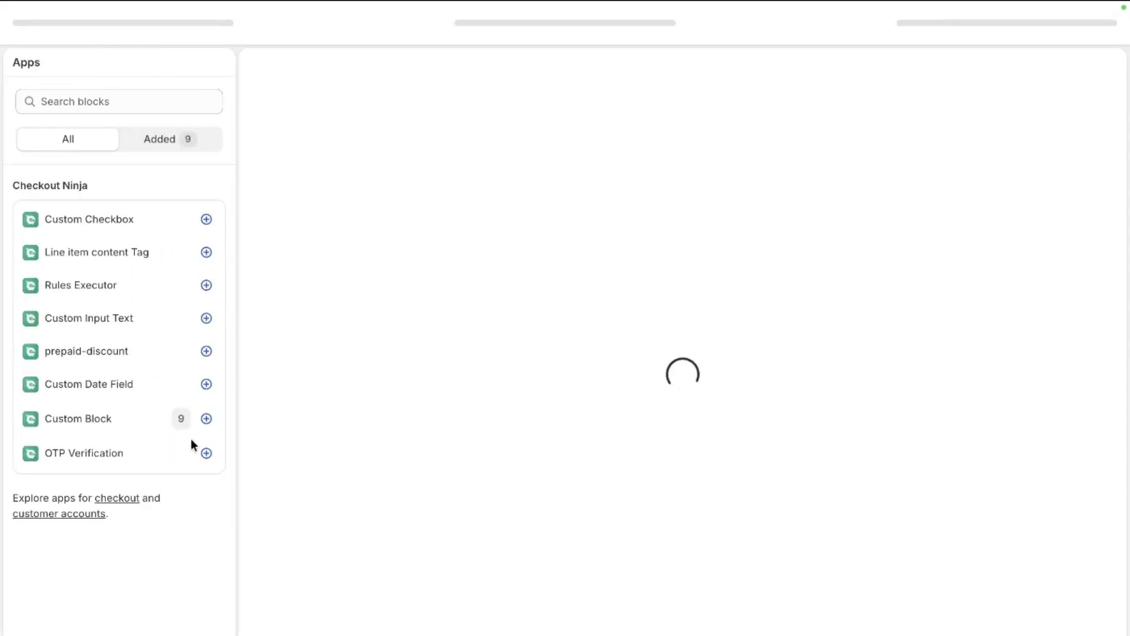
pyautogui.click(207, 419)
pyautogui.click(260, 449)
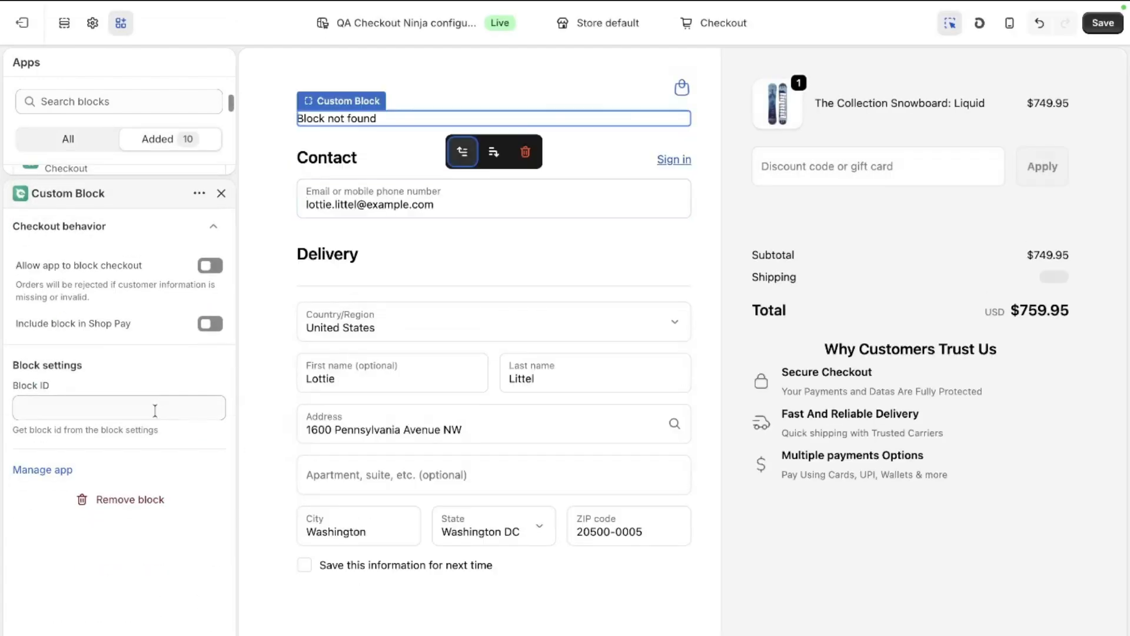
pyautogui.click(155, 408)
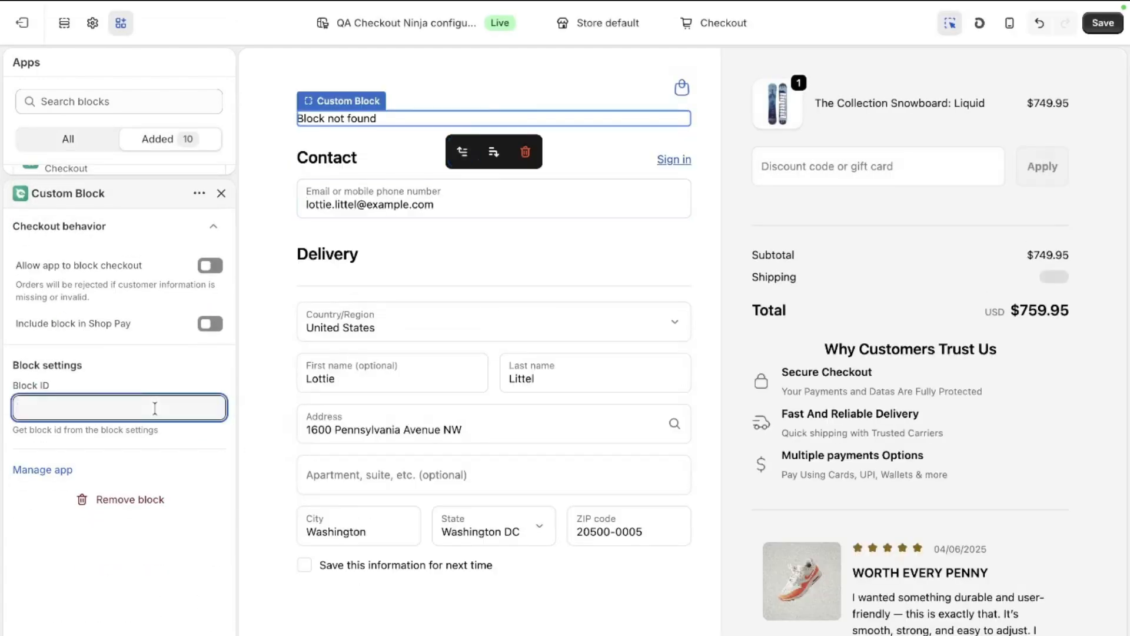
pyautogui.hotkey('ctrl', 'v')
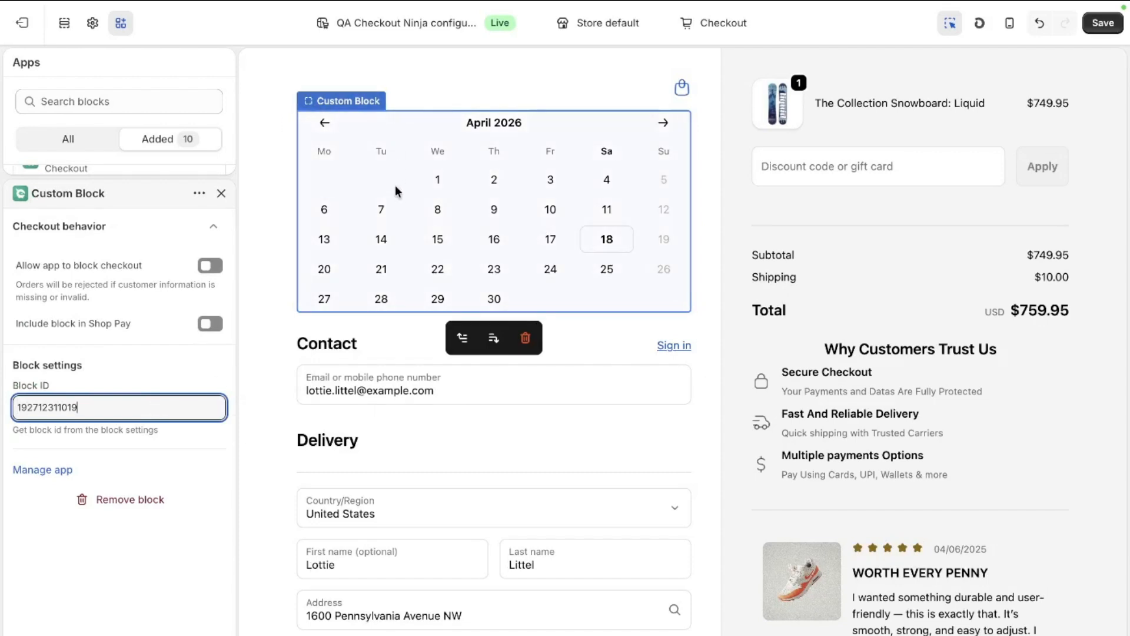
# Step: Move the new Custom Block from the start of the Main section into the Delivery address group, below its existing Custom Blocks
pyautogui.click(64, 23)
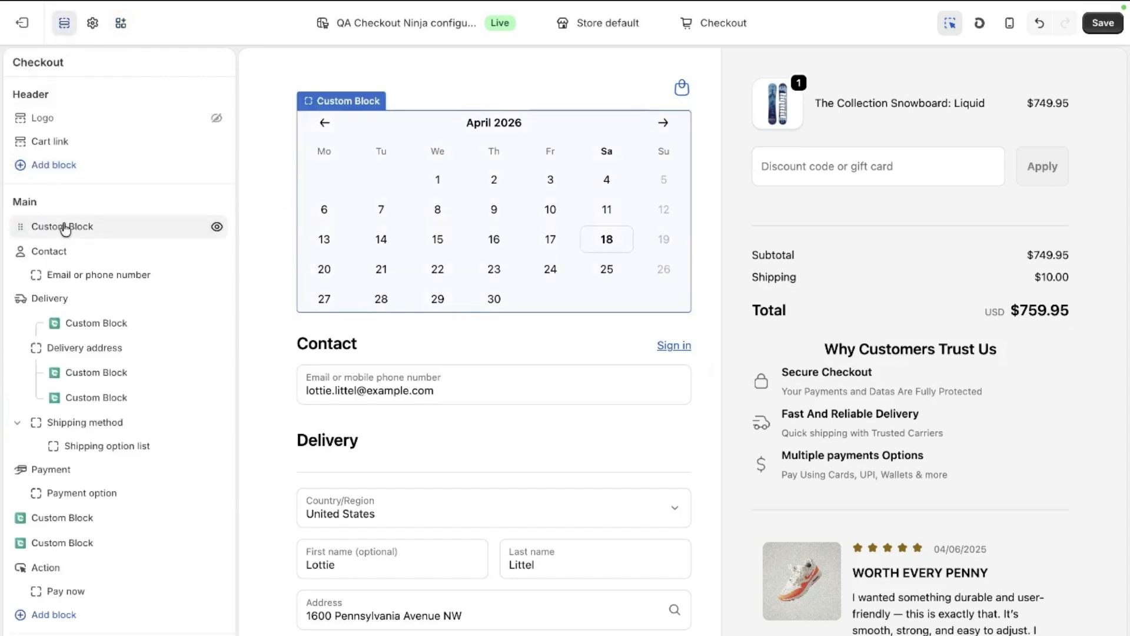
pyautogui.moveTo(64, 228); pyautogui.dragTo(97, 400)
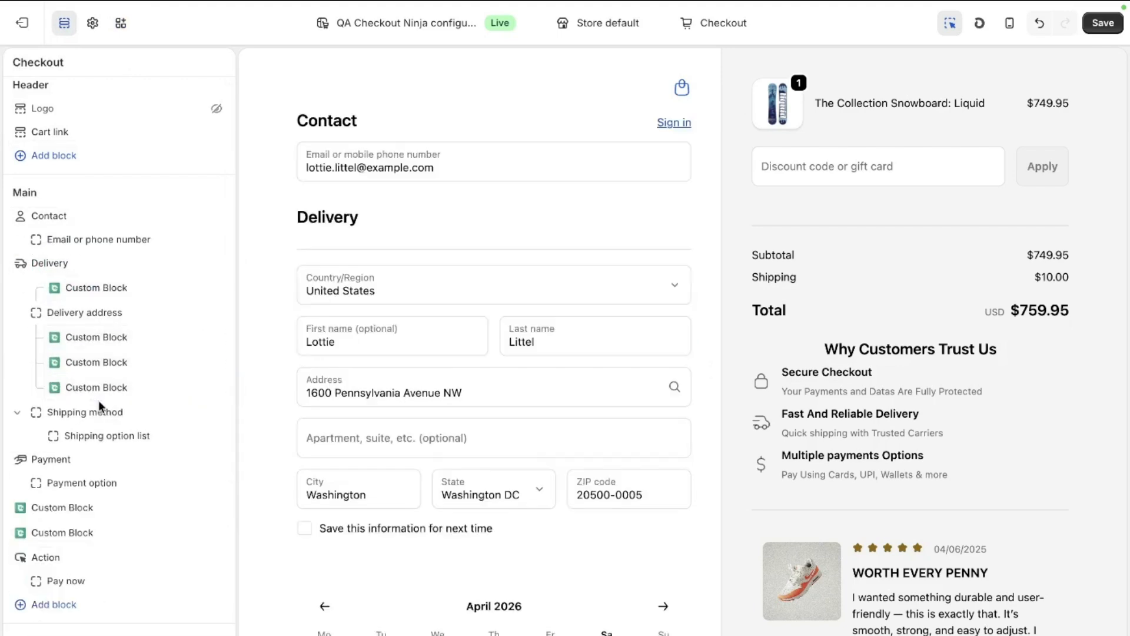
pyautogui.scroll(-4, 391, 474)
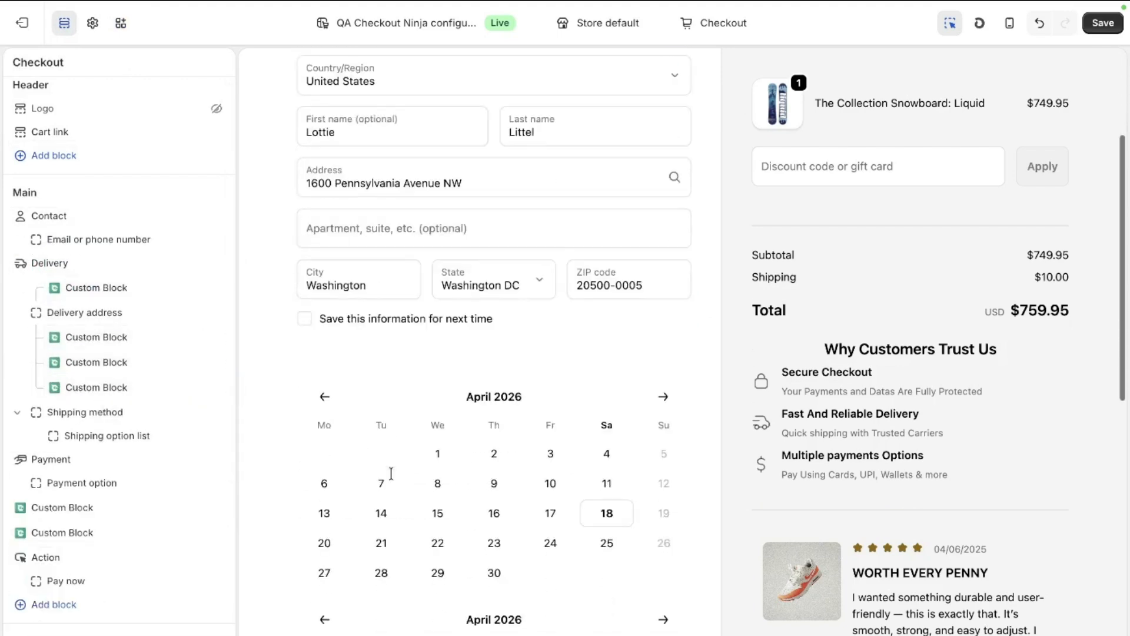
pyautogui.scroll(-2, 388, 470)
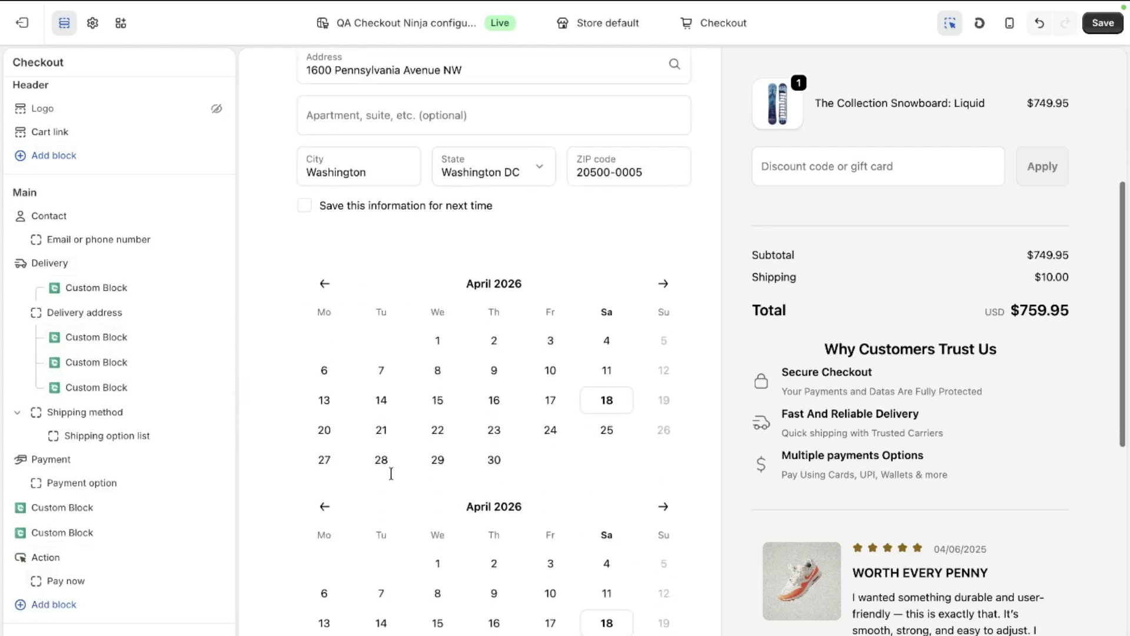
pyautogui.scroll(-1, 386, 480)
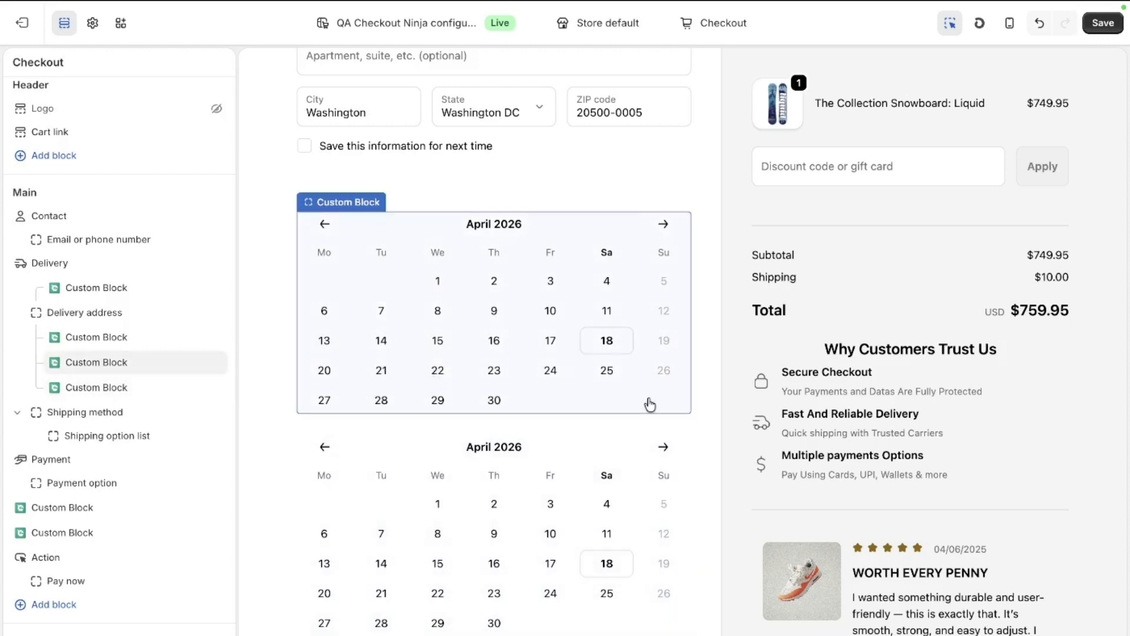
pyautogui.click(532, 361)
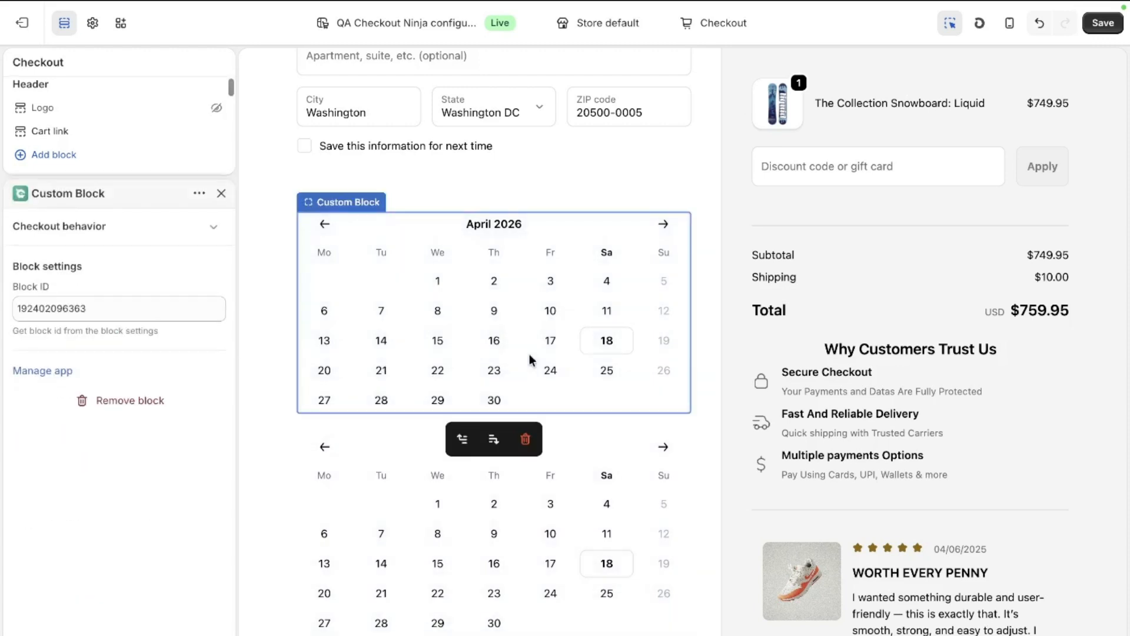
pyautogui.click(526, 440)
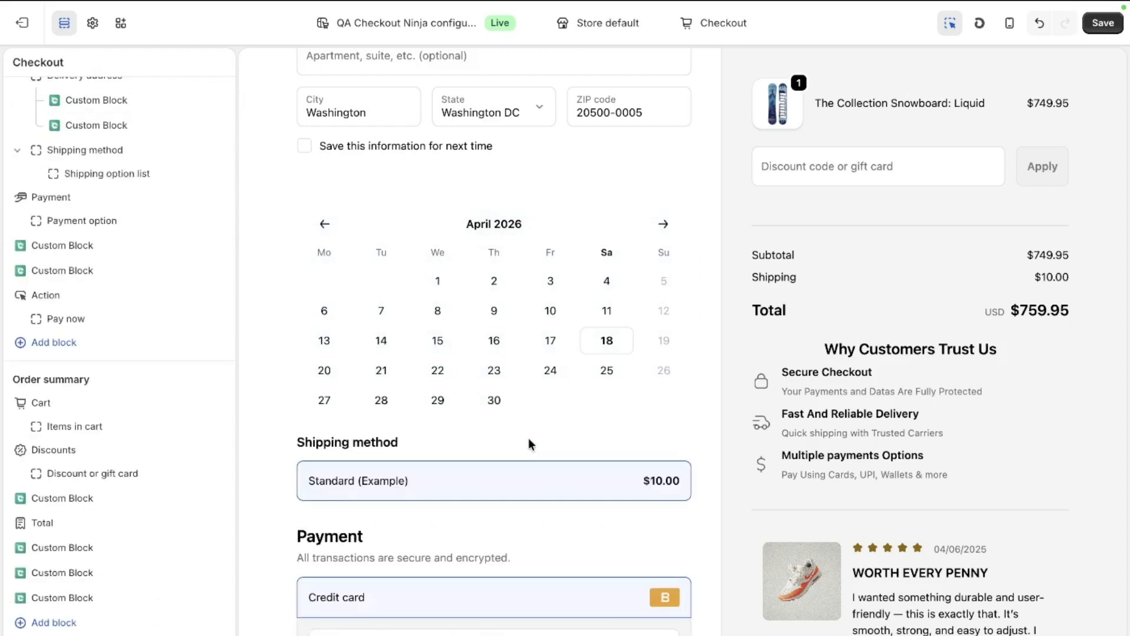
pyautogui.click(1101, 25)
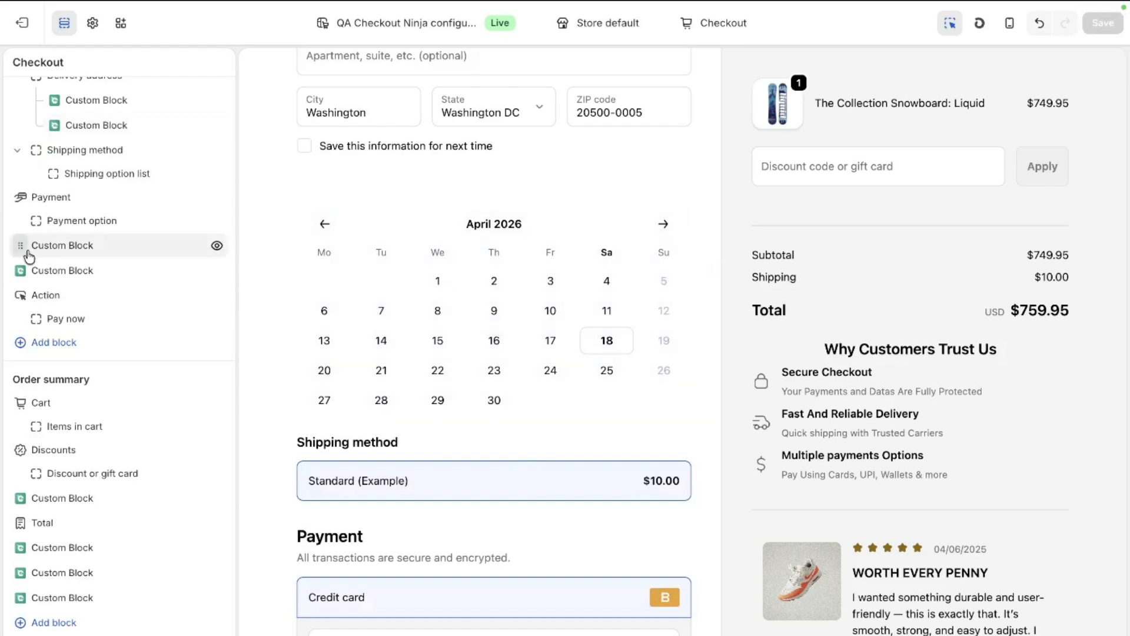
# Step: Switch to the QA Checkout Ninja storefront, open the checkout from the cart, and examine the date picker below the delivery address
pyautogui.moveTo(3, 282)
pyautogui.click(82, 332)
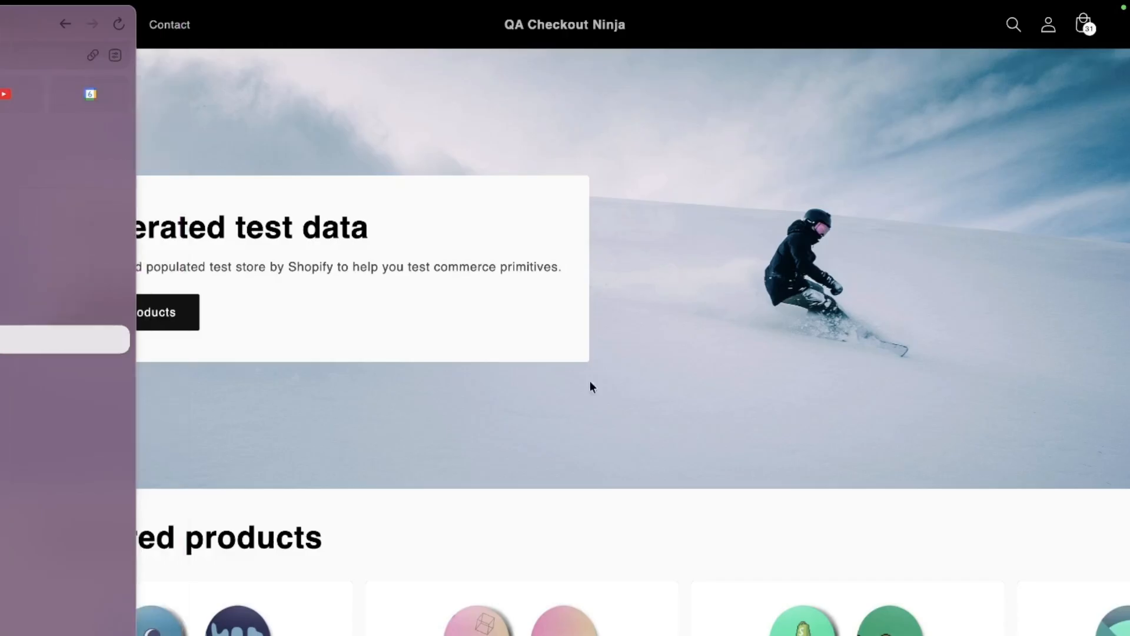
pyautogui.click(1089, 21)
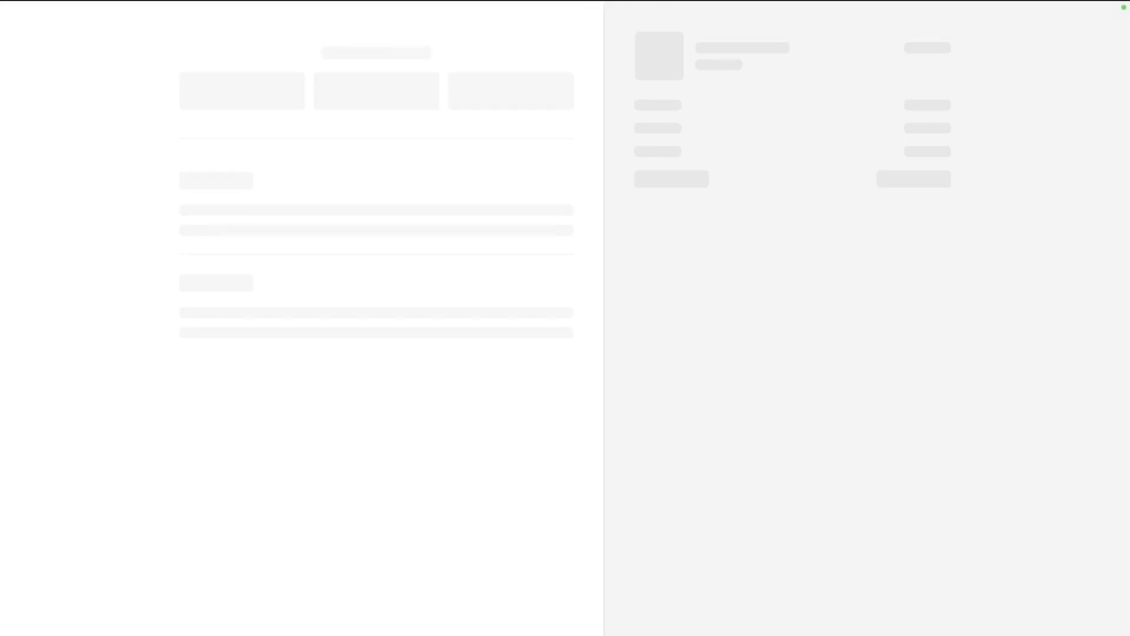
pyautogui.scroll(-9, 376, 353)
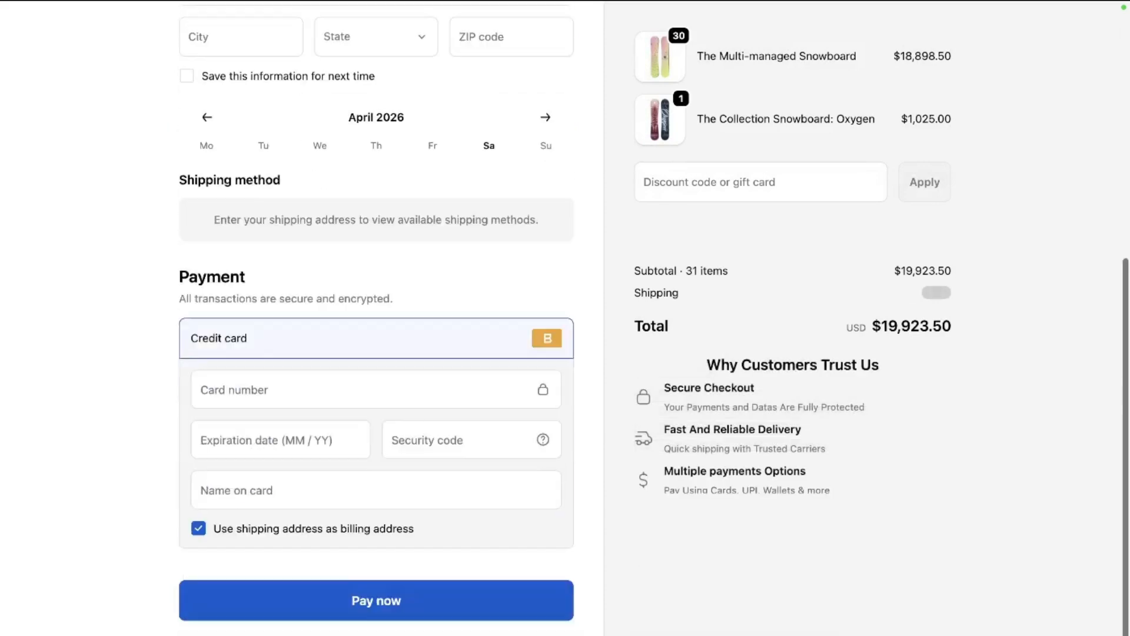
pyautogui.scroll(6, 376, 353)
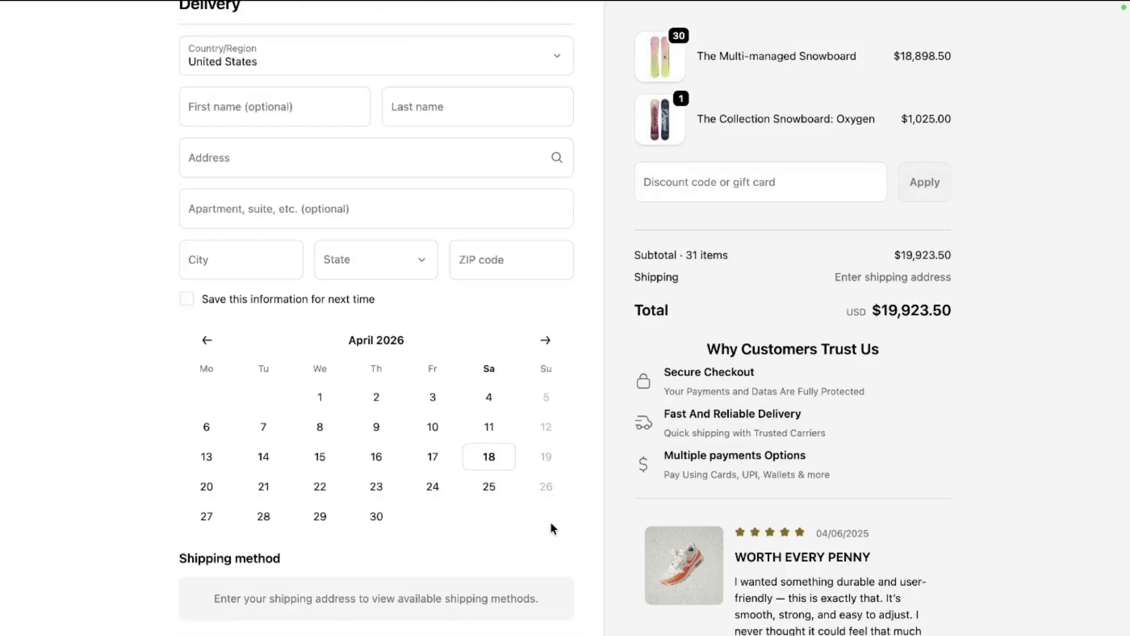
pyautogui.scroll(-6, 551, 524)
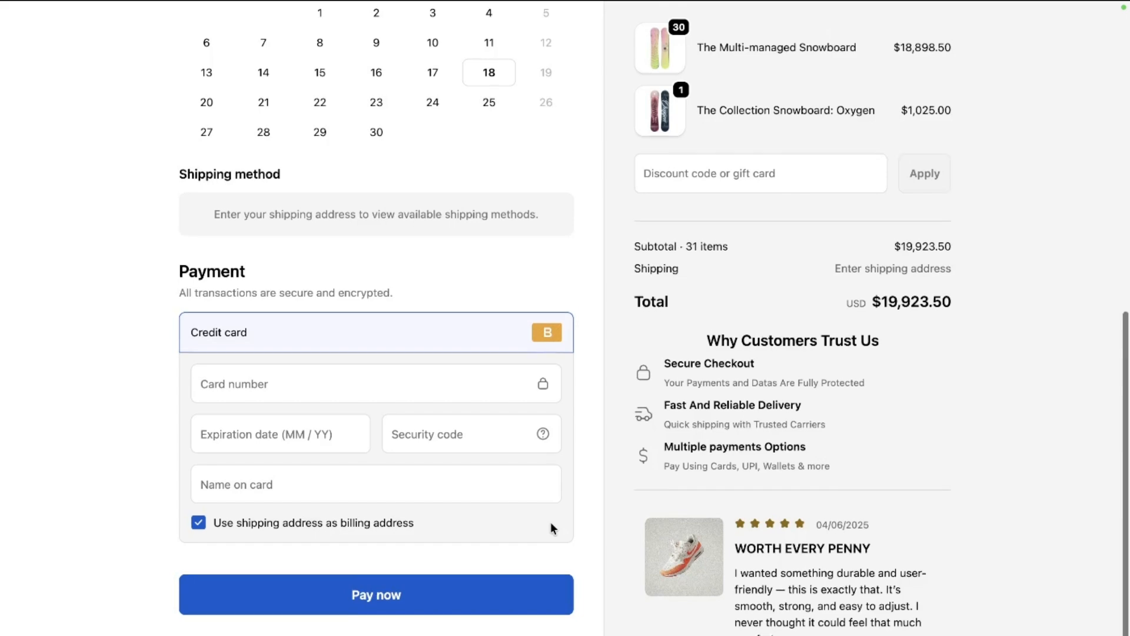
pyautogui.scroll(10, 552, 527)
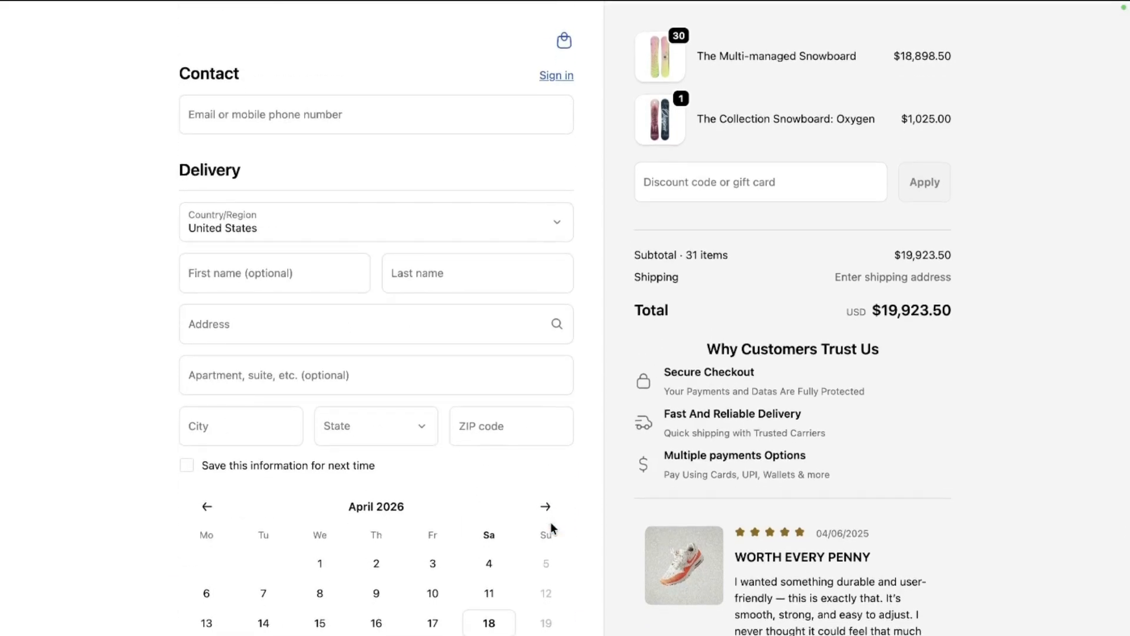